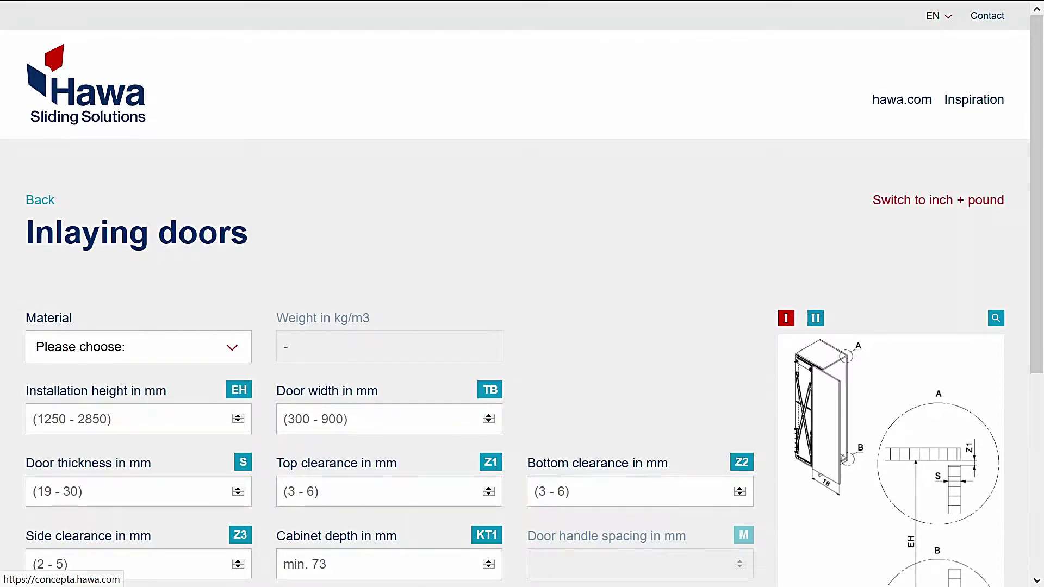
- Switch the form to inch and pound units, and set the material to Other with a weight of 22 lb/ft3
{"action": "left_click", "coordinate": [938, 200]}
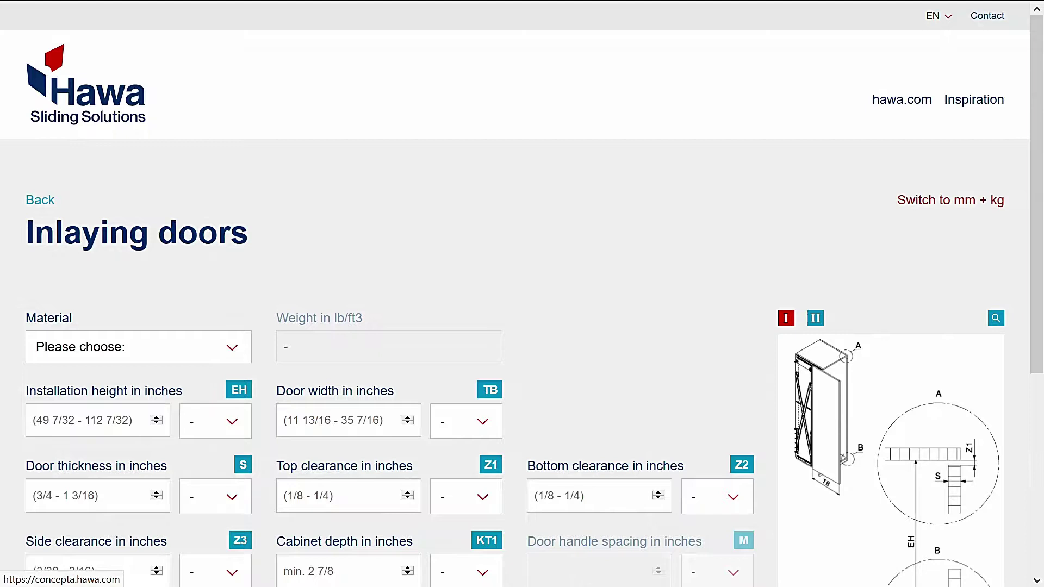
{"action": "scroll", "coordinate": [1036, 217], "scroll_direction": "down", "scroll_amount": 2}
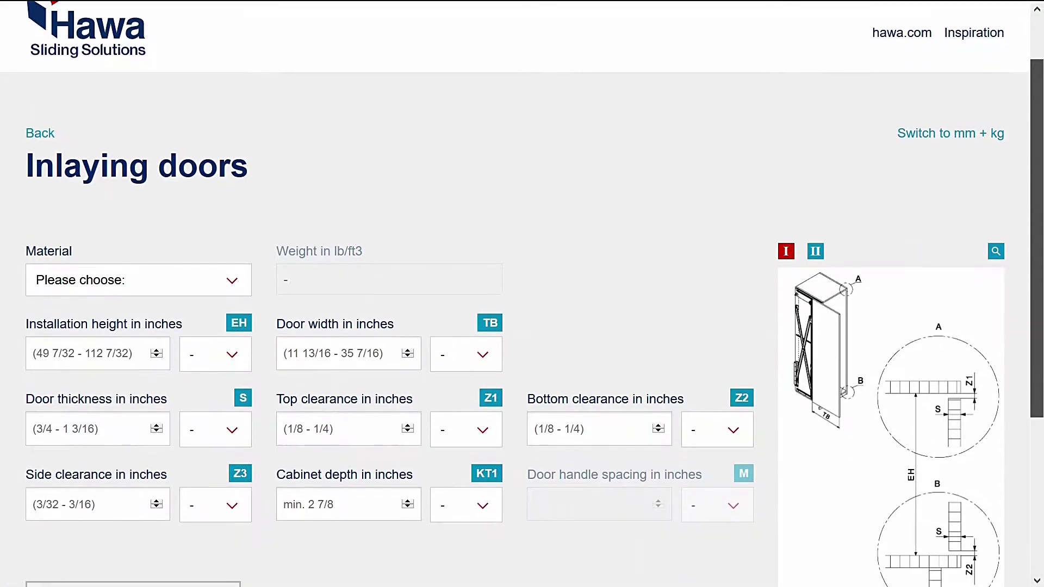
{"action": "scroll", "coordinate": [1036, 217], "scroll_direction": "down", "scroll_amount": 2}
{"action": "left_click_drag", "start_coordinate": [1036, 272], "coordinate": [1036, 281]}
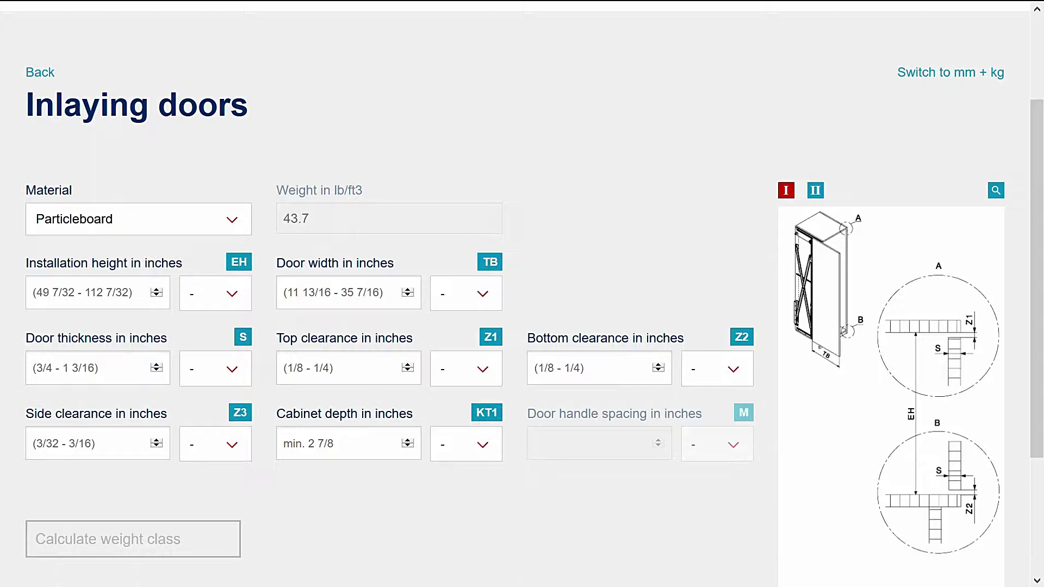
{"action": "key", "text": "Down"}
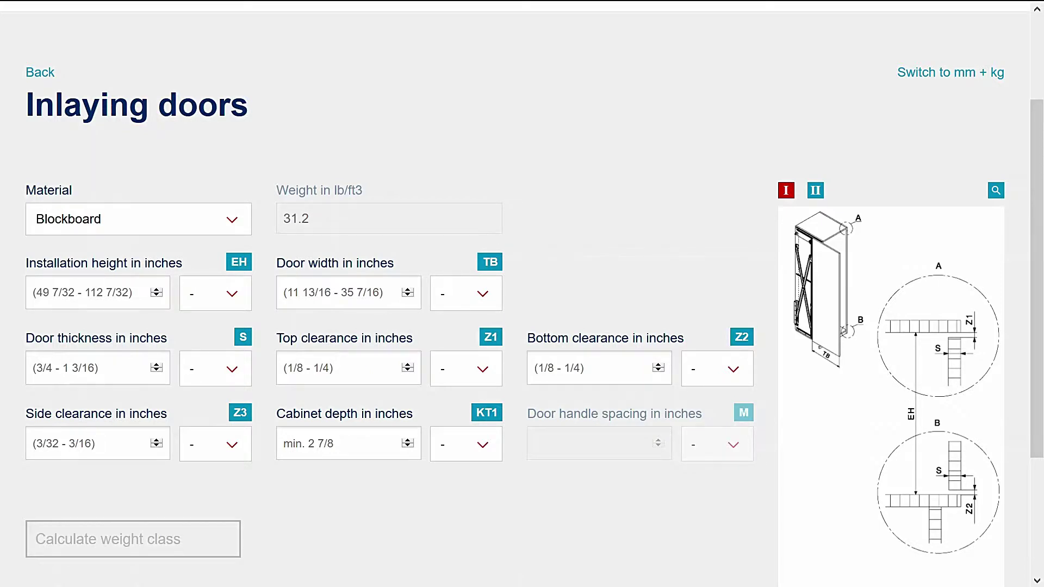
{"action": "key", "text": "Down"}
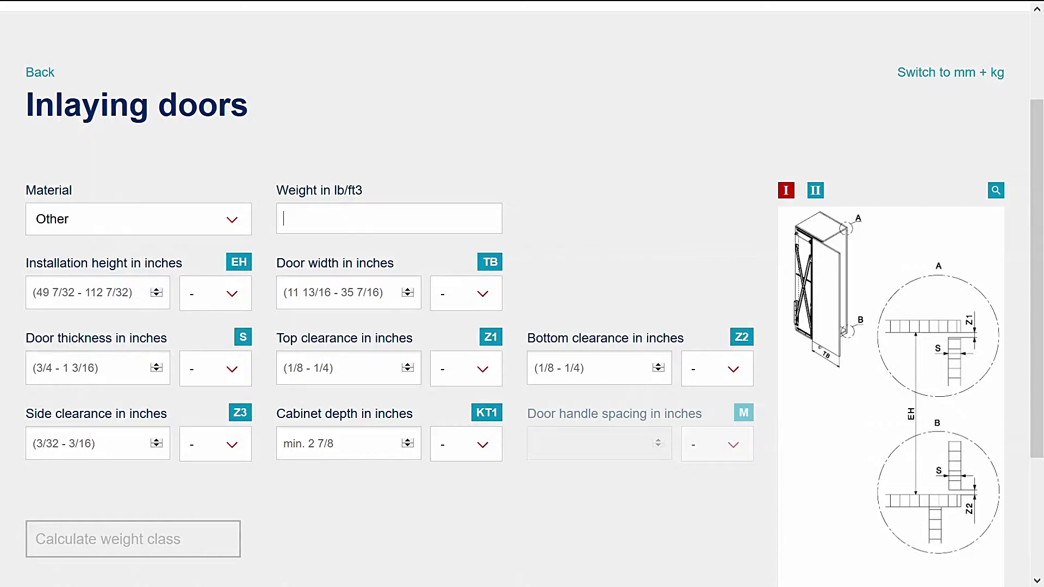
{"action": "type", "text": "22"}
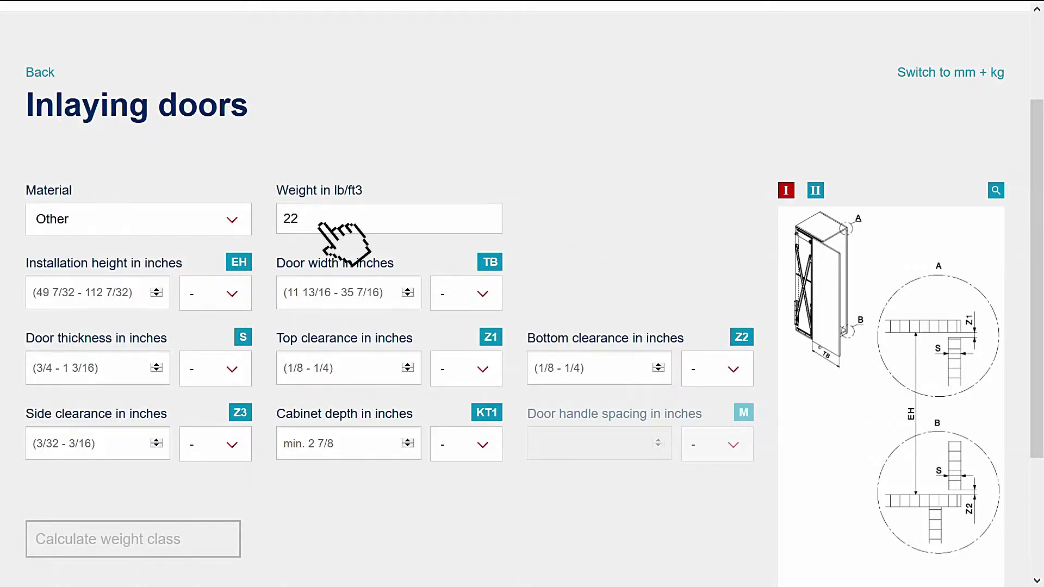
{"action": "key", "text": "Tab"}
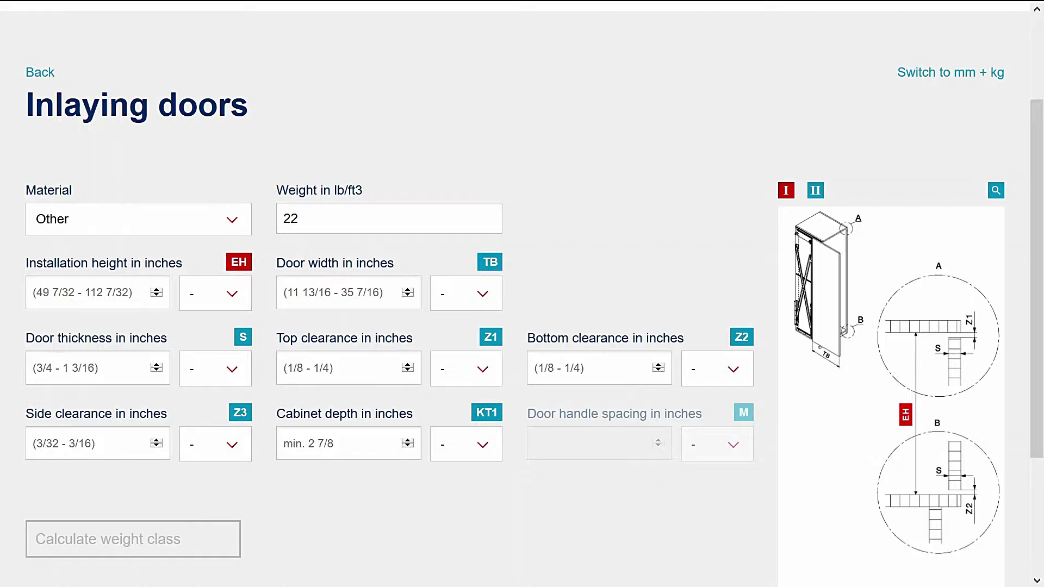
- Examine where door thickness, door width, the top, side and bottom clearances and cabinet depth are marked in the reference drawings
{"action": "left_click", "coordinate": [90, 368]}
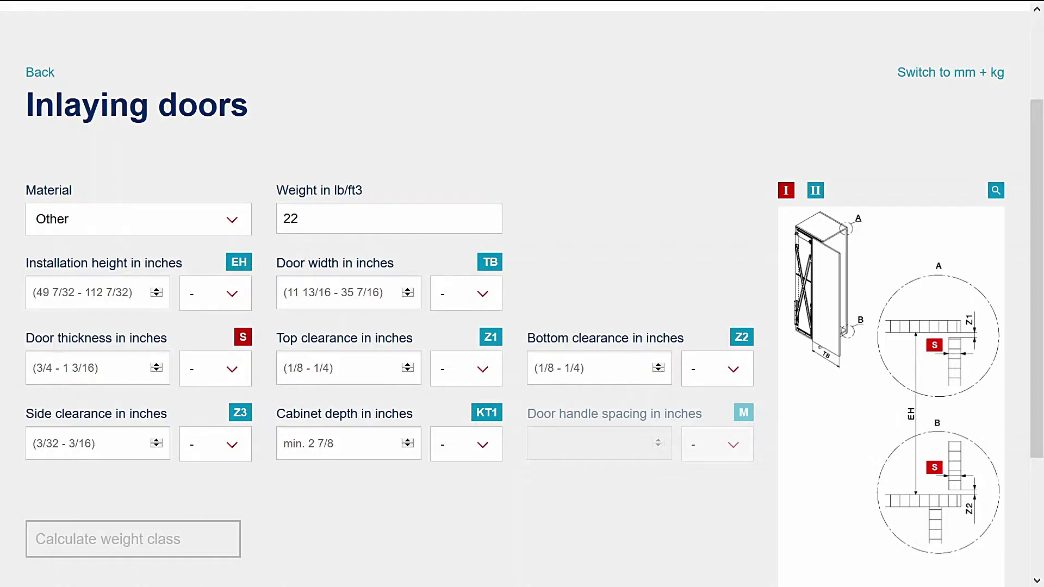
{"action": "left_click", "coordinate": [340, 292]}
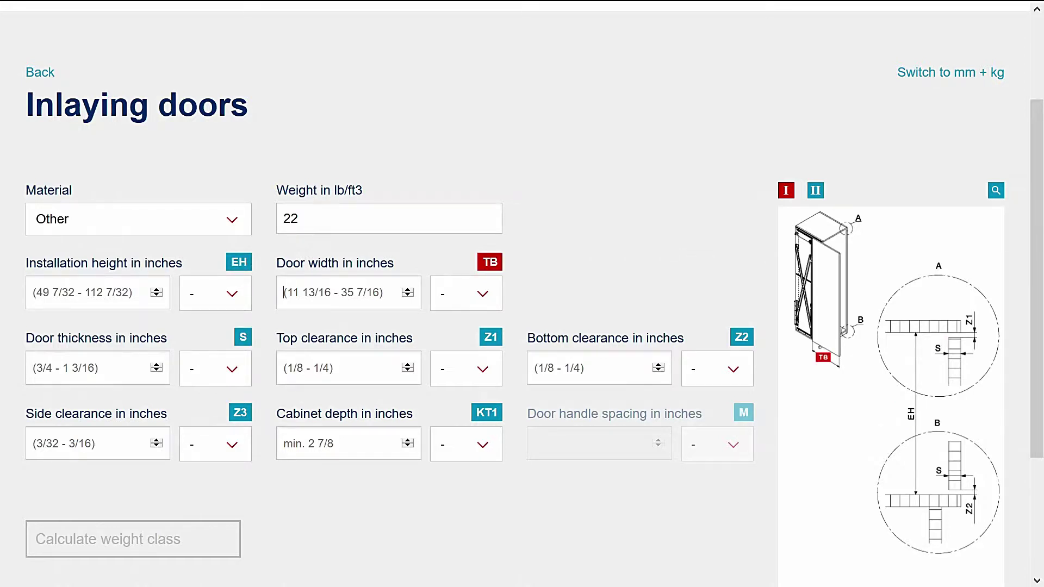
{"action": "left_click", "coordinate": [340, 368]}
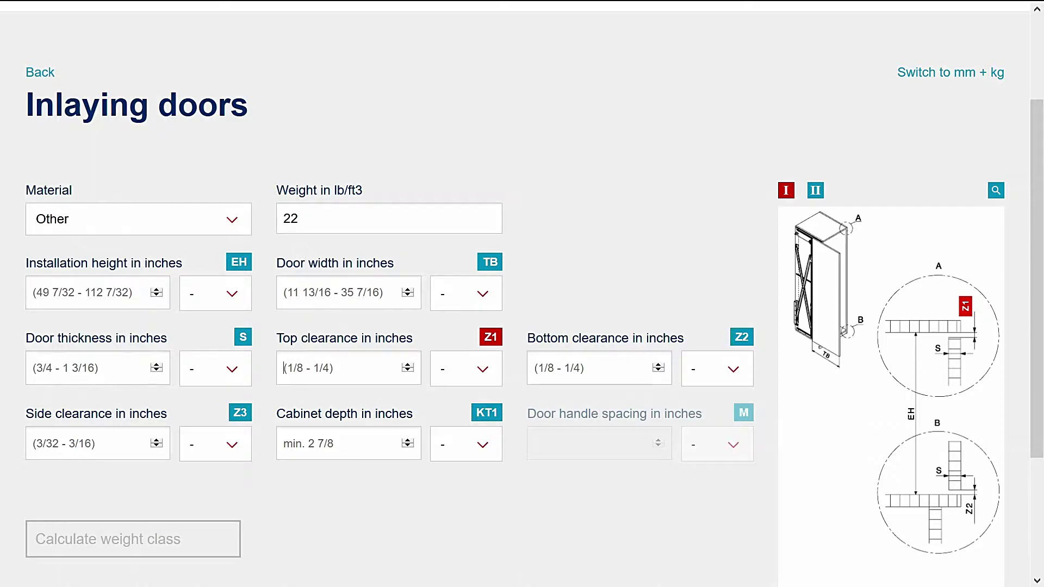
{"action": "left_click", "coordinate": [89, 443]}
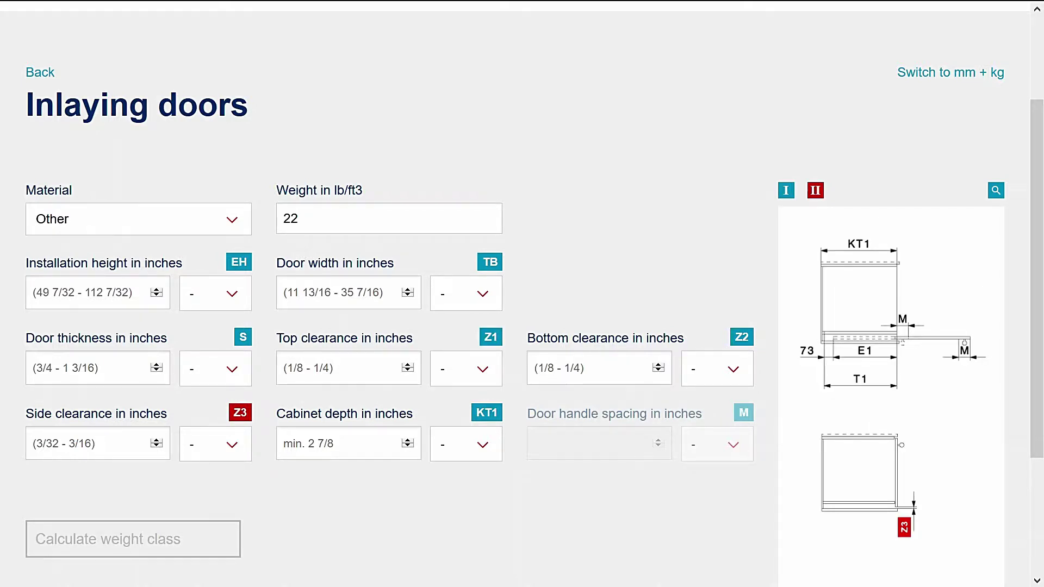
{"action": "left_click", "coordinate": [284, 444]}
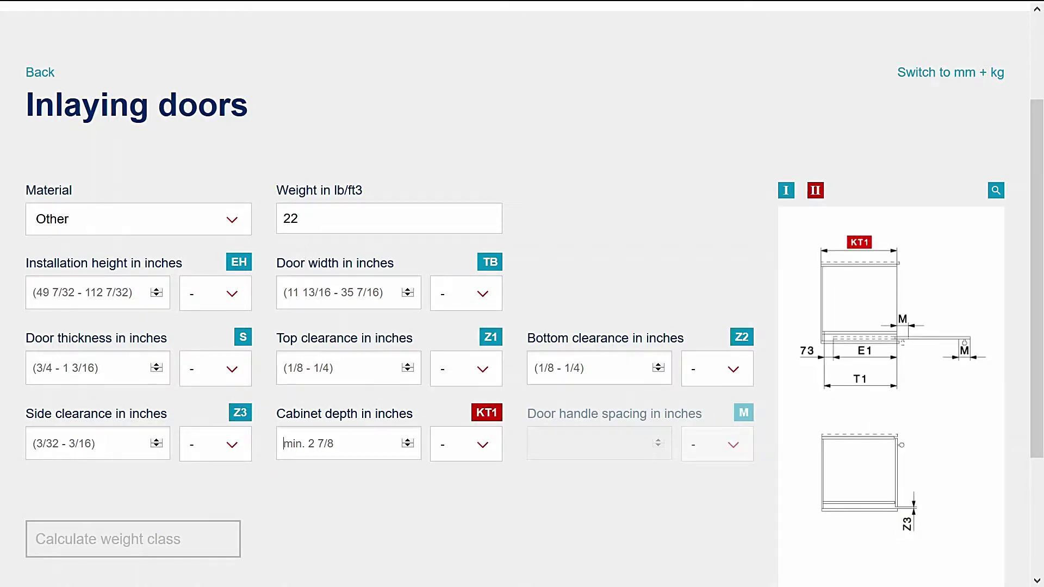
{"action": "left_click", "coordinate": [534, 368]}
- Set the installation height to 96 inches, the door width to 32 inches and the door thickness to 1 inch
{"action": "left_click", "coordinate": [87, 293]}
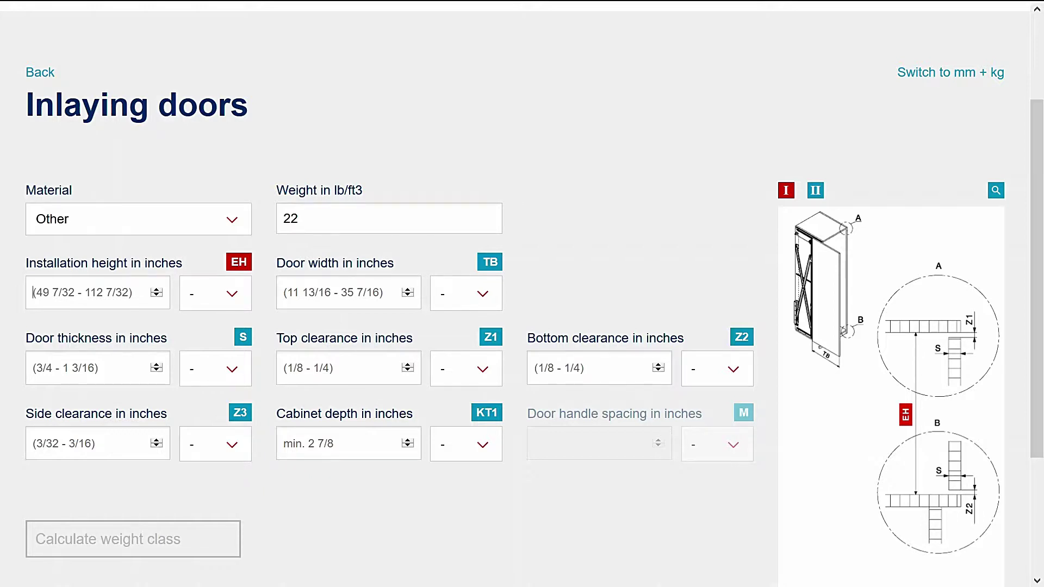
{"action": "type", "text": "96"}
{"action": "left_click", "coordinate": [337, 292]}
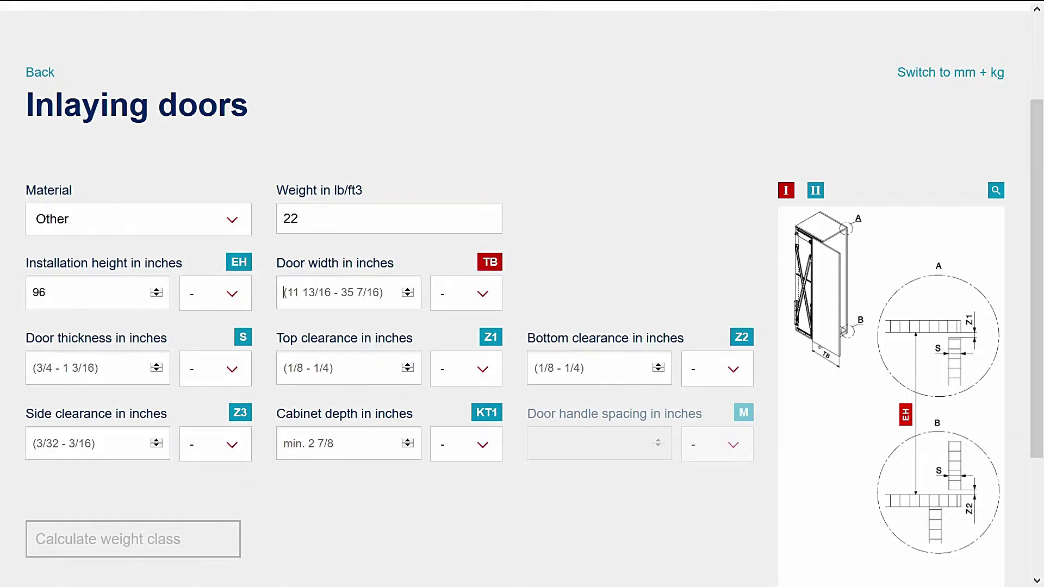
{"action": "type", "text": "32"}
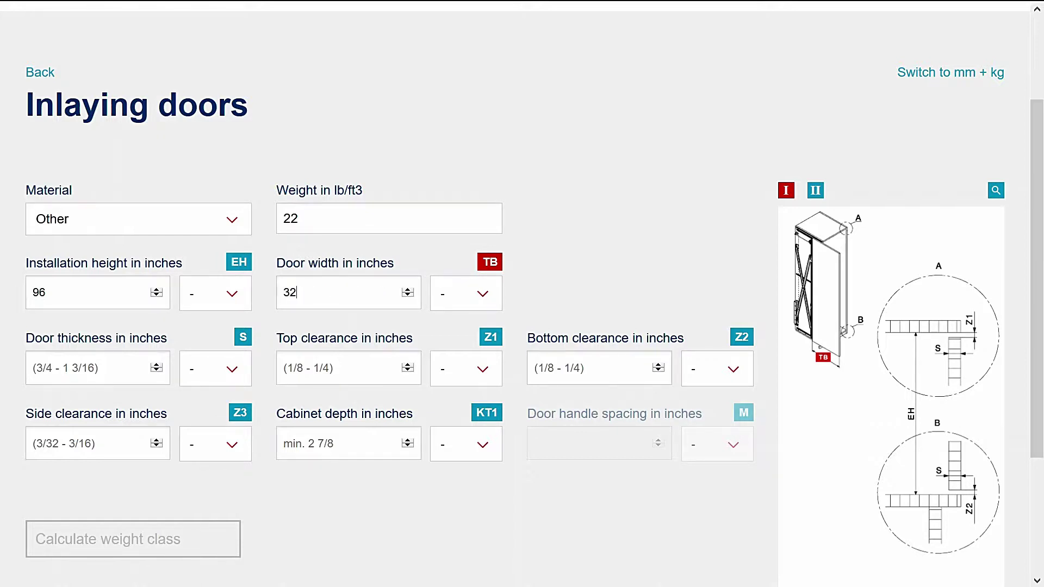
{"action": "left_click", "coordinate": [87, 368]}
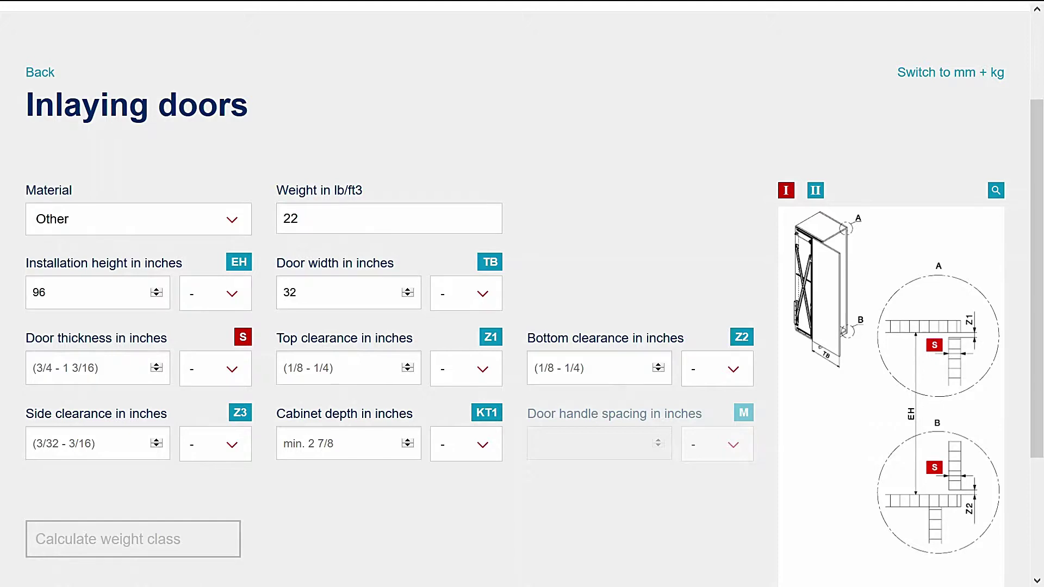
{"action": "type", "text": "1"}
{"action": "left_click", "coordinate": [348, 292]}
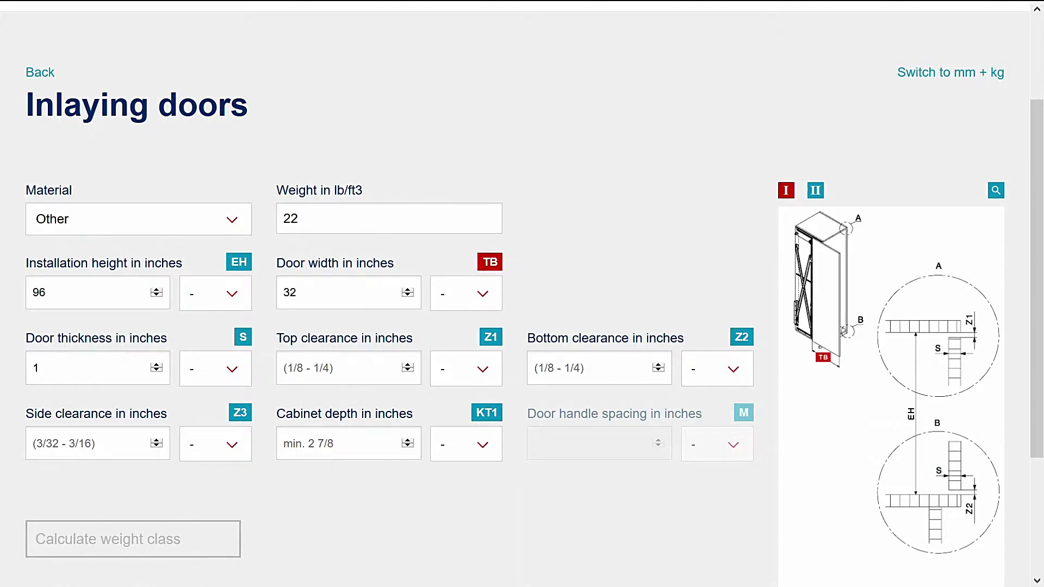
- Set the top, bottom and side clearances to 1/8 inch each
{"action": "left_click", "coordinate": [466, 369]}
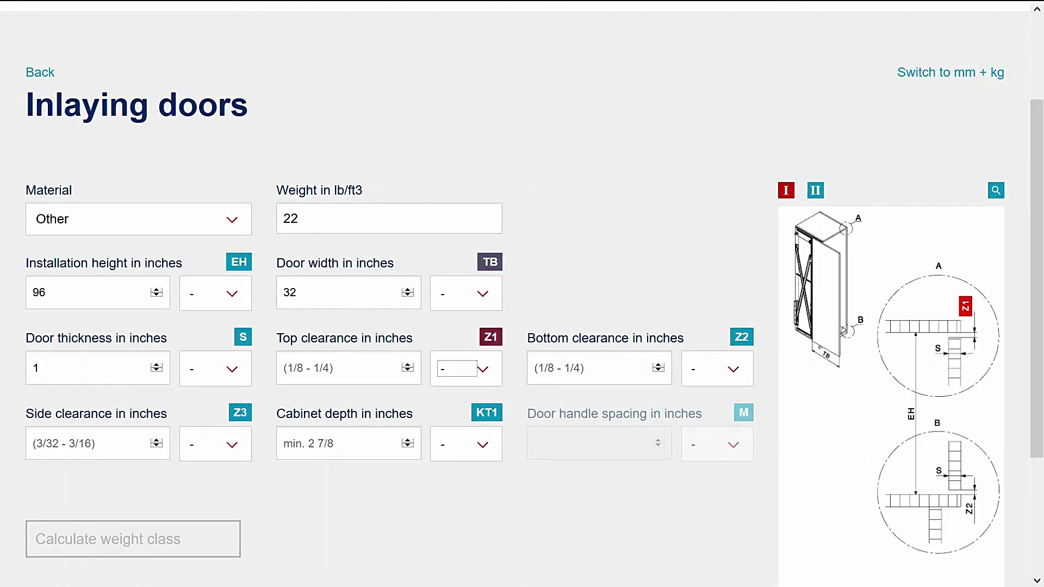
{"action": "key", "text": "Down"}
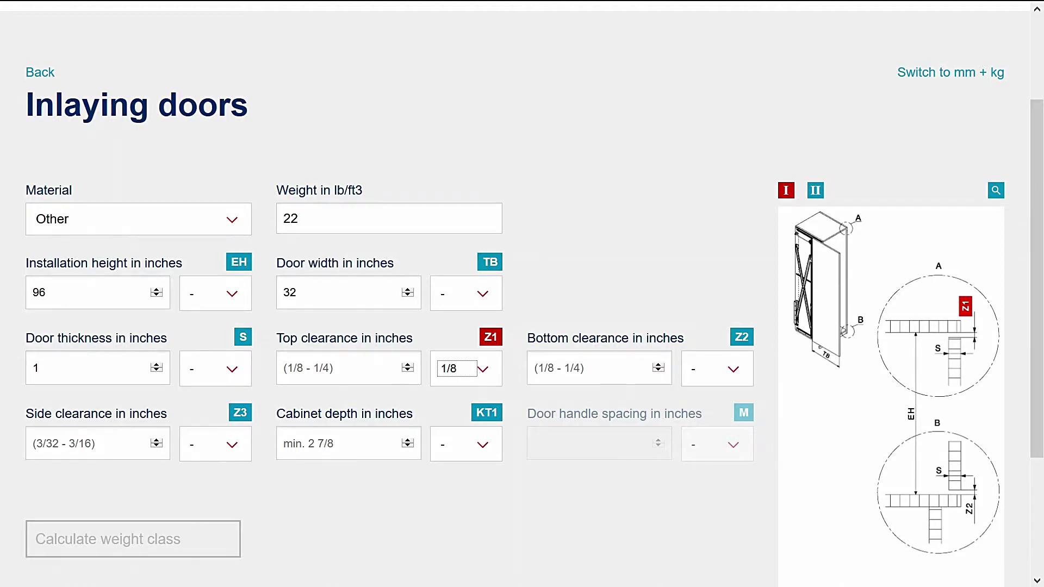
{"action": "left_click", "coordinate": [716, 368]}
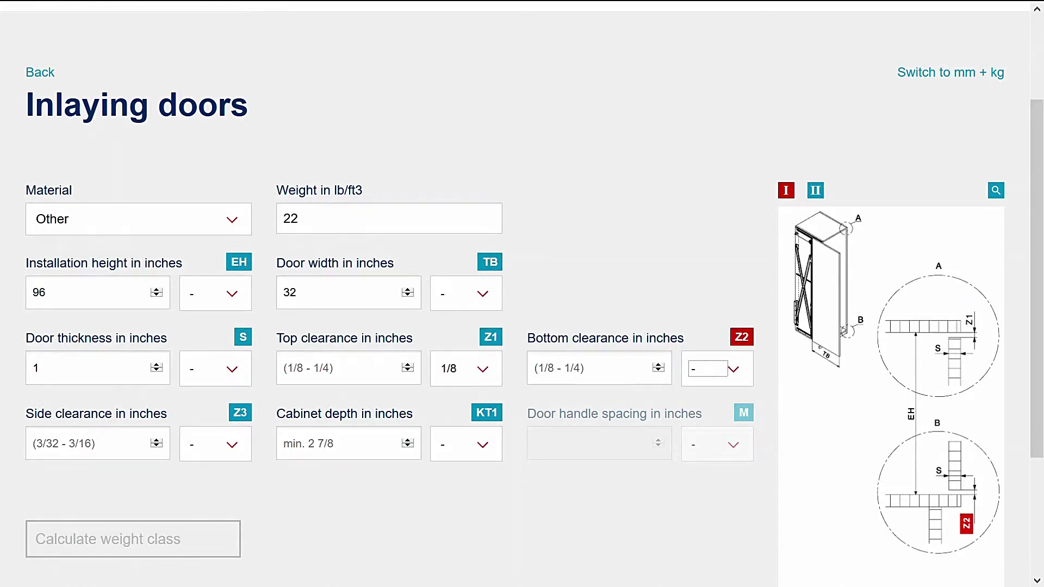
{"action": "key", "text": "Down"}
{"action": "left_click", "coordinate": [215, 444]}
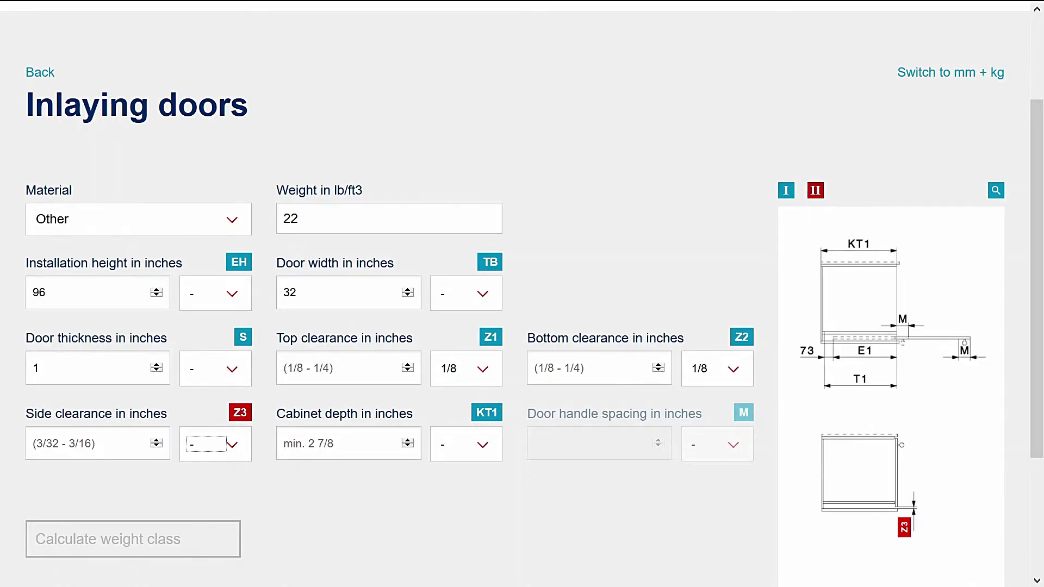
{"action": "key", "text": "Down"}
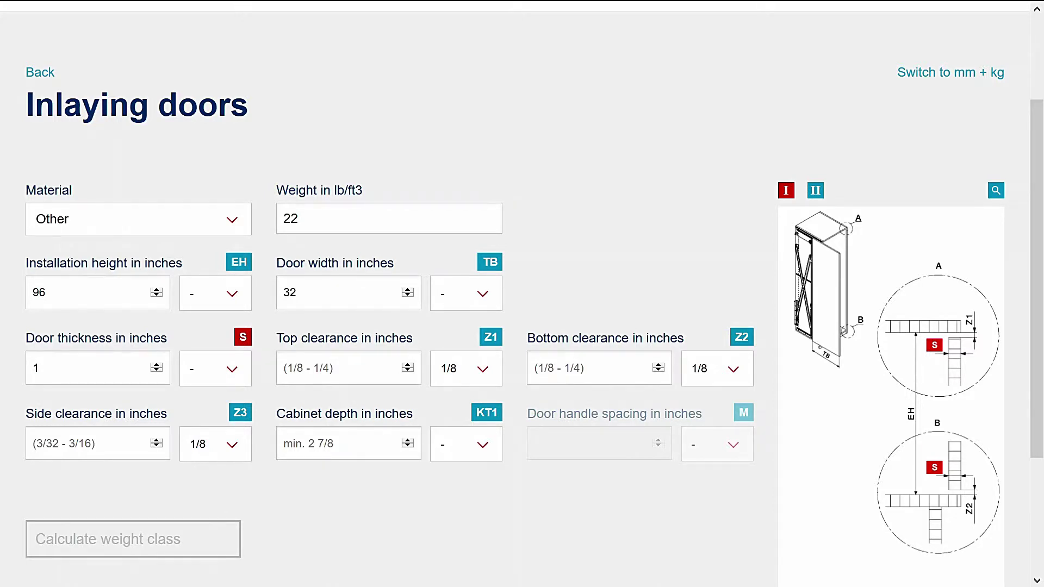
- Set the cabinet depth to 36 inches and the door handle spacing to 3 inches
{"action": "left_click", "coordinate": [327, 443]}
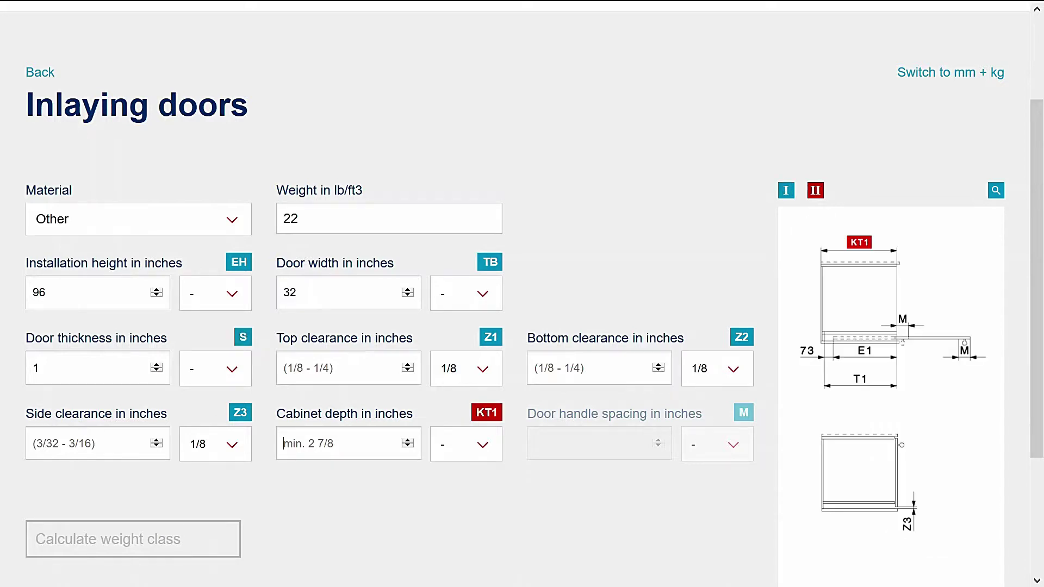
{"action": "type", "text": "24"}
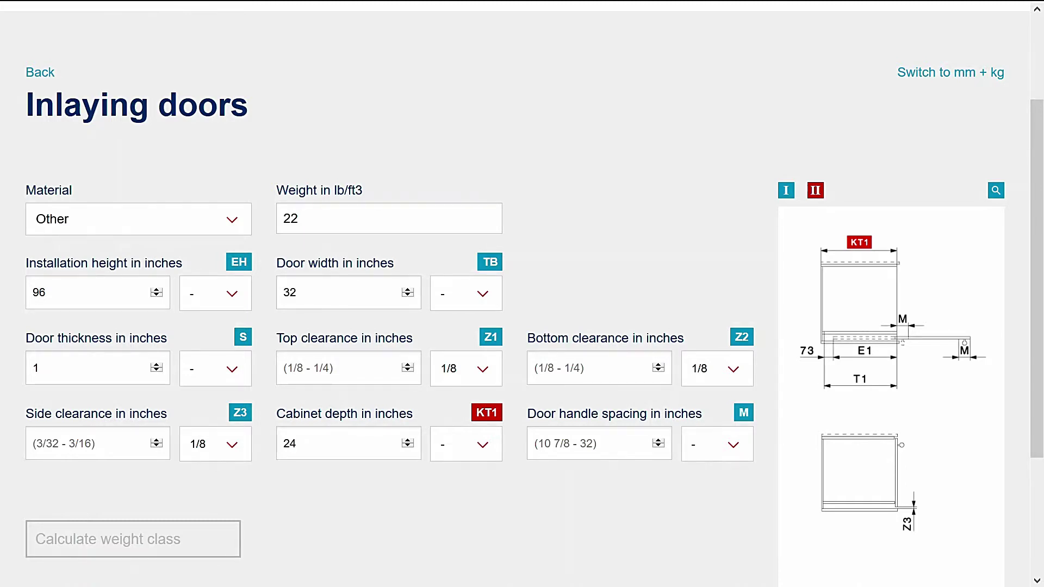
{"action": "key", "text": "BackSpace"}
{"action": "key", "text": "BackSpace"}
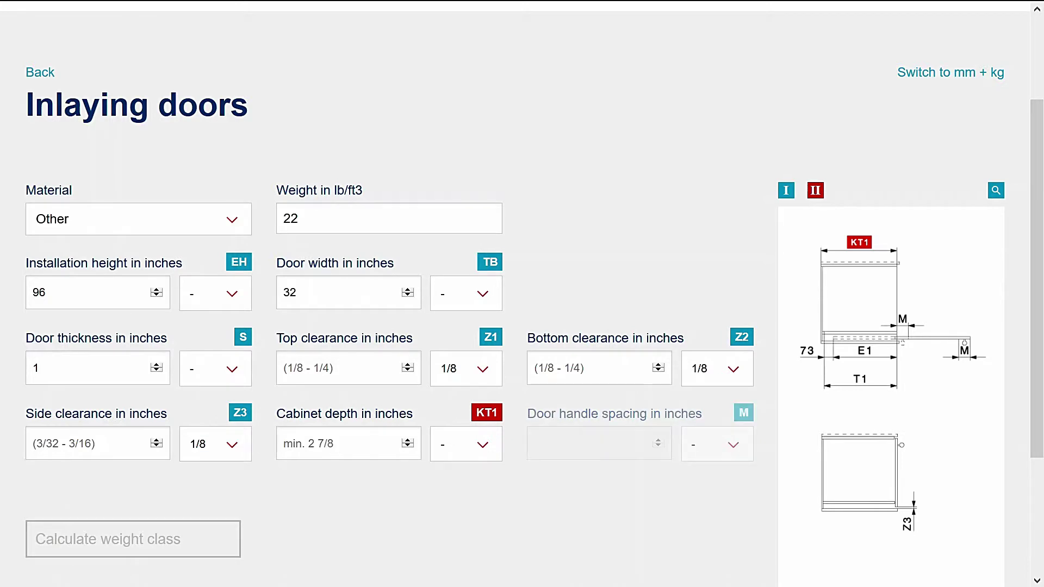
{"action": "type", "text": "36"}
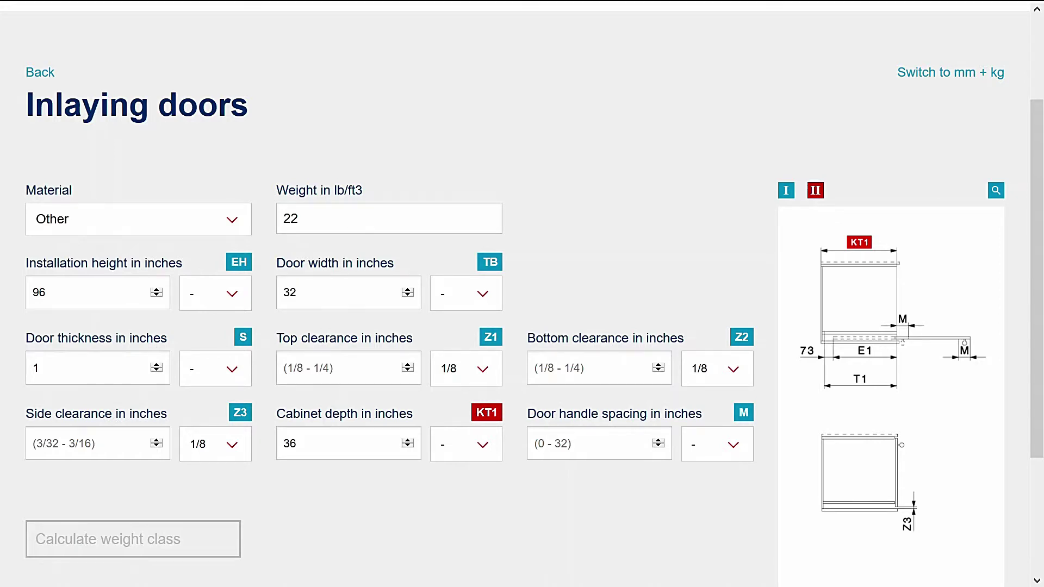
{"action": "left_click", "coordinate": [590, 444]}
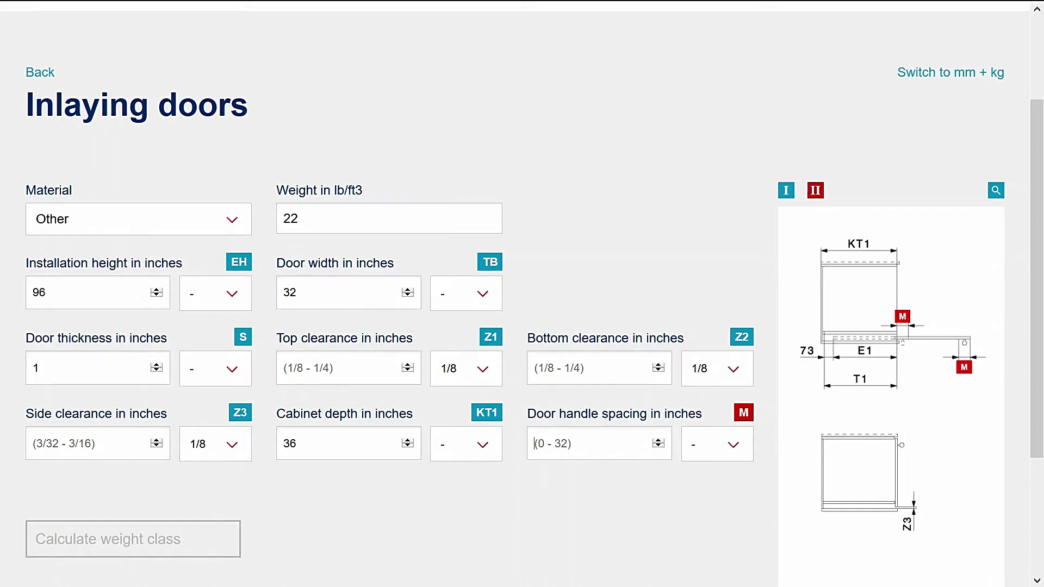
{"action": "type", "text": "3"}
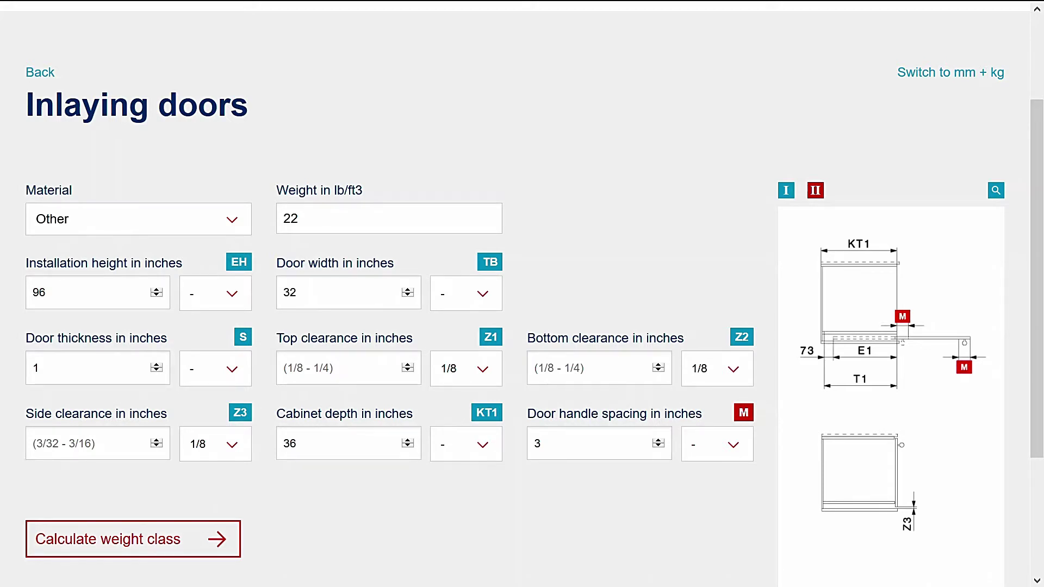
- Calculate the weight class for the inlaying door from the entered sizes and view the available plan options
{"action": "left_click", "coordinate": [233, 540]}
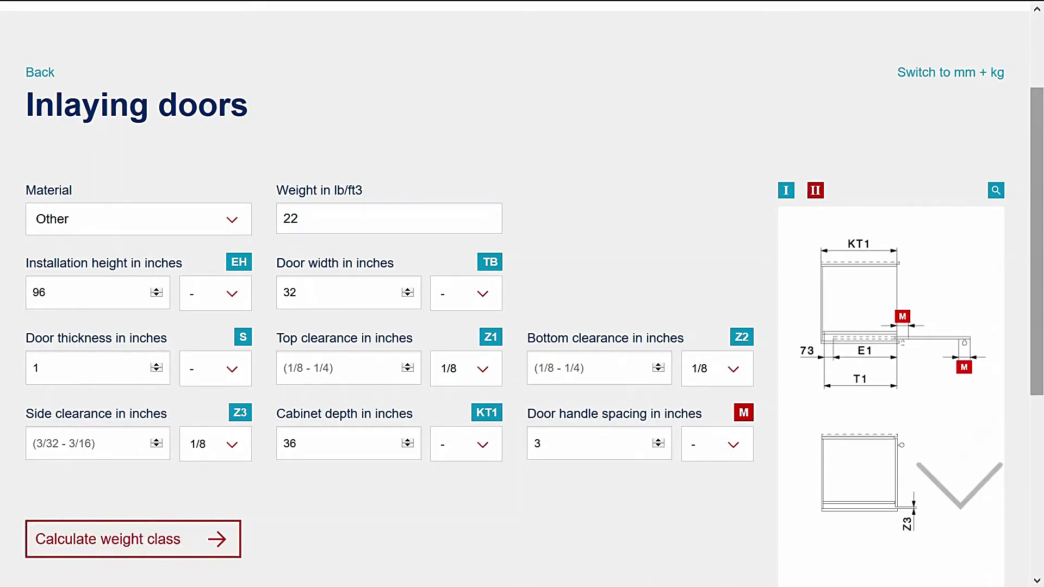
{"action": "left_click_drag", "start_coordinate": [1037, 242], "coordinate": [1036, 321]}
{"action": "scroll", "coordinate": [522, 293], "scroll_direction": "down", "scroll_amount": 2}
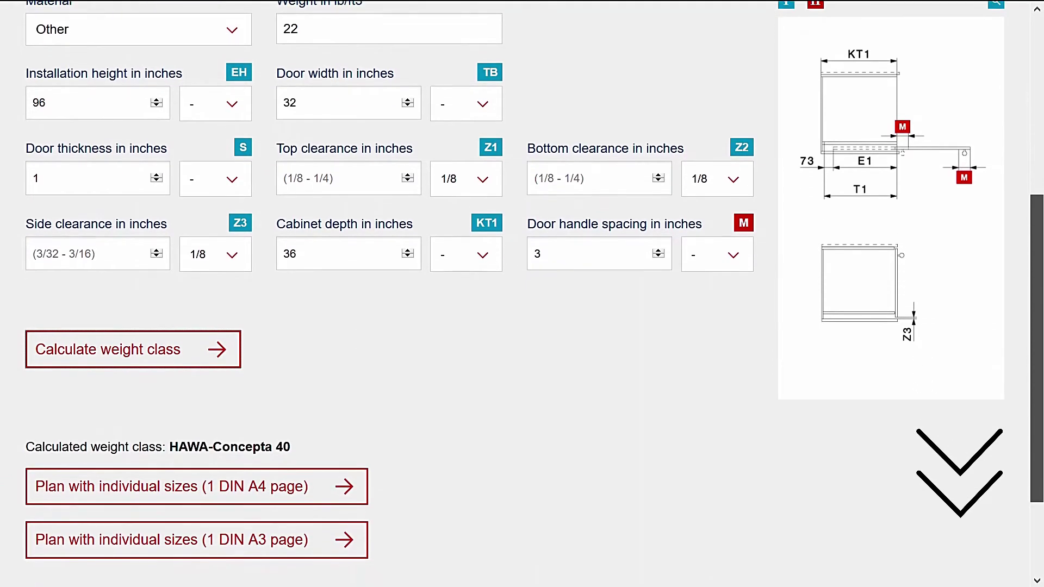
{"action": "left_click_drag", "start_coordinate": [1037, 365], "coordinate": [1037, 371]}
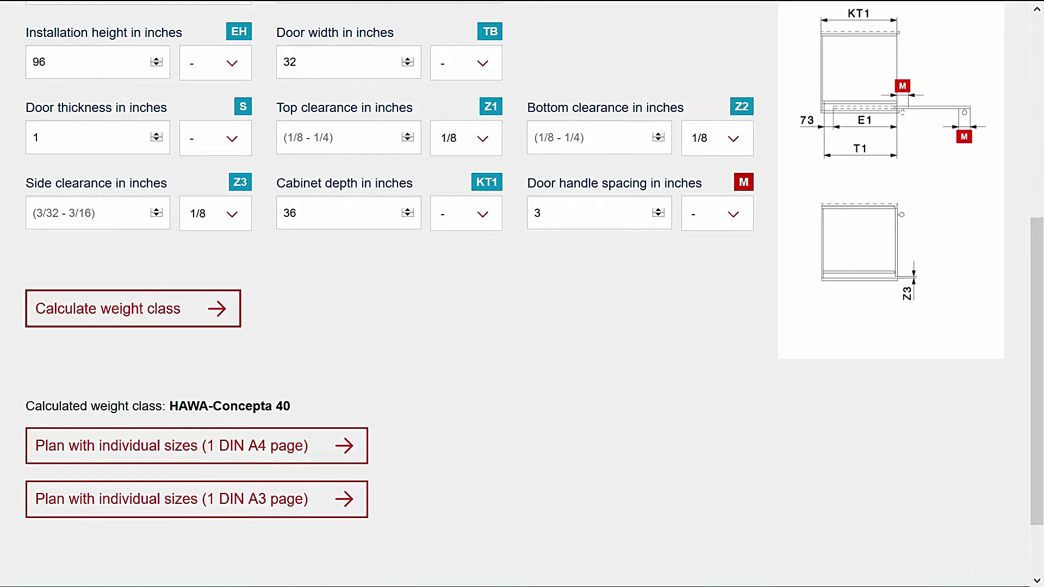